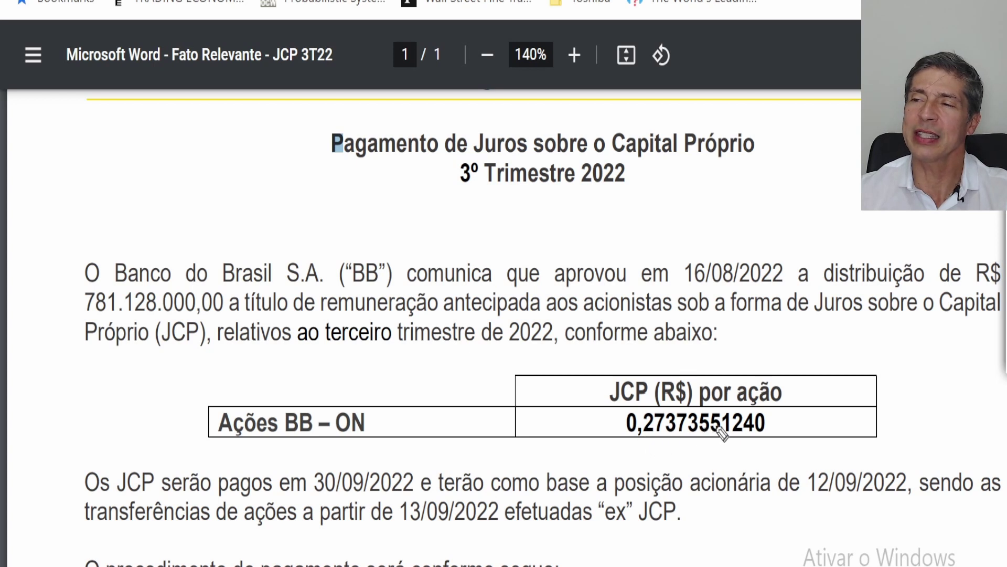
Tick the JCP per share amount in the notice and underline the dates 30/09/2022, 12/09/2022 and 13/09/2022 with the pen.
left_click_drag(800, 397, 883, 399)
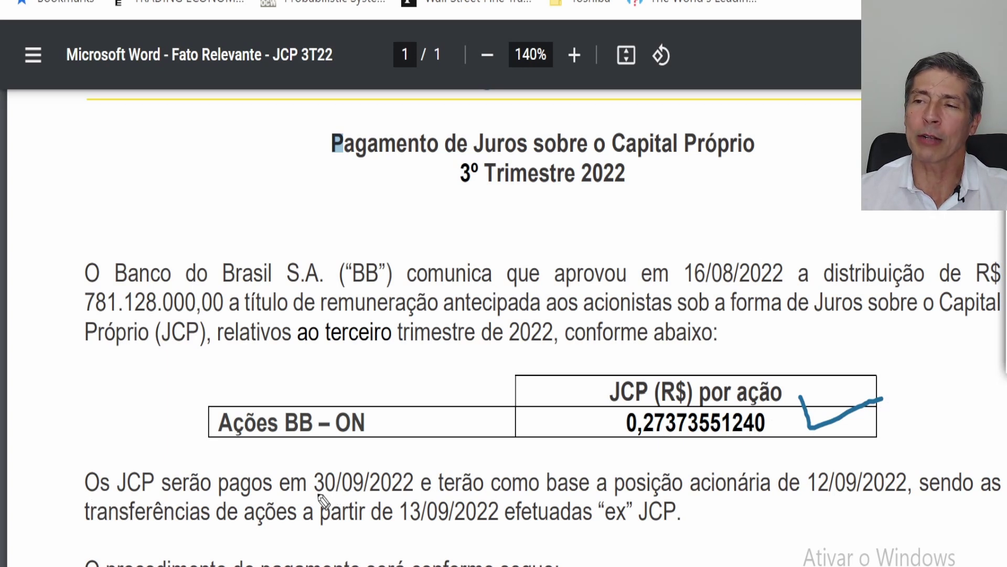
left_click_drag(314, 495, 401, 501)
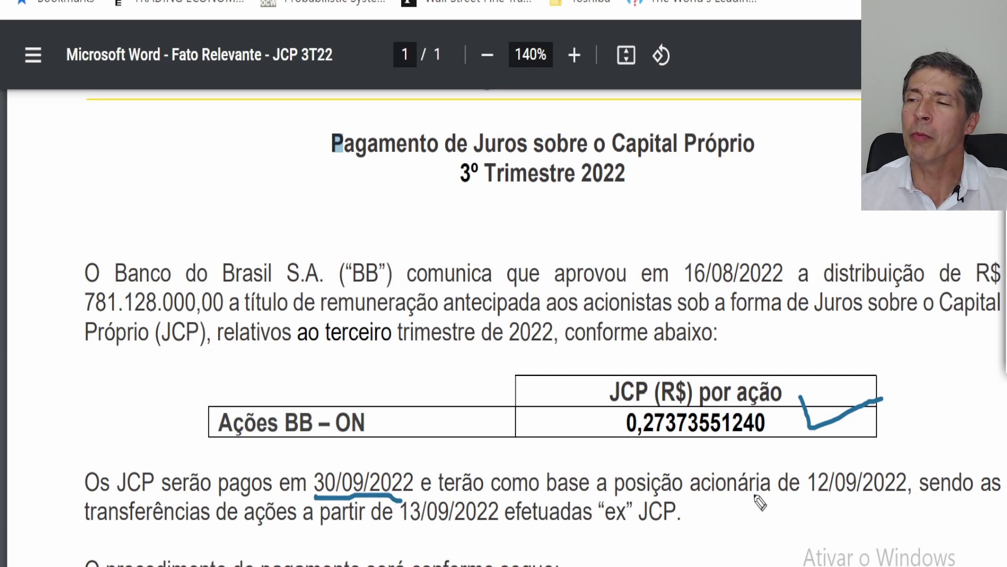
left_click_drag(804, 497, 880, 492)
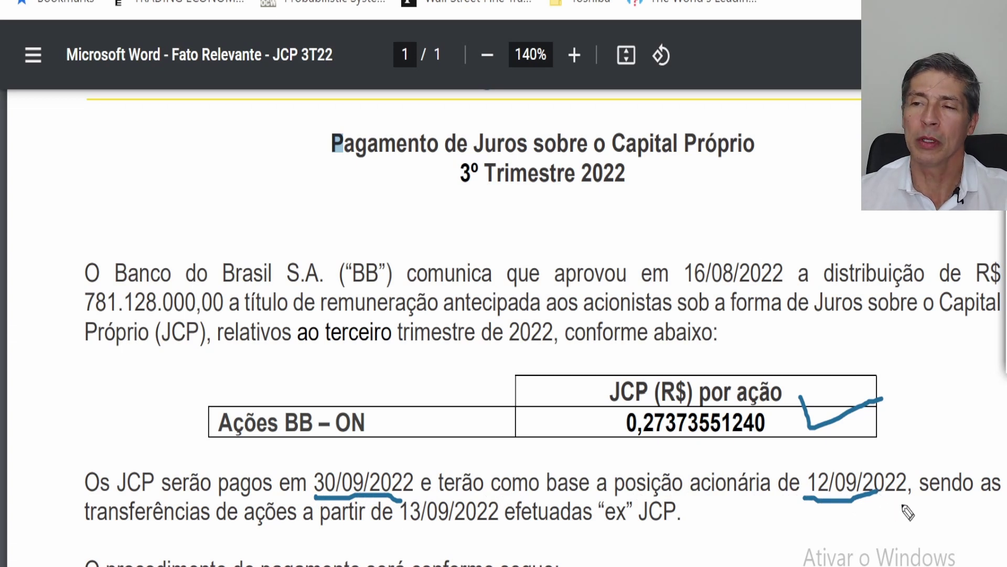
left_click_drag(398, 537, 490, 532)
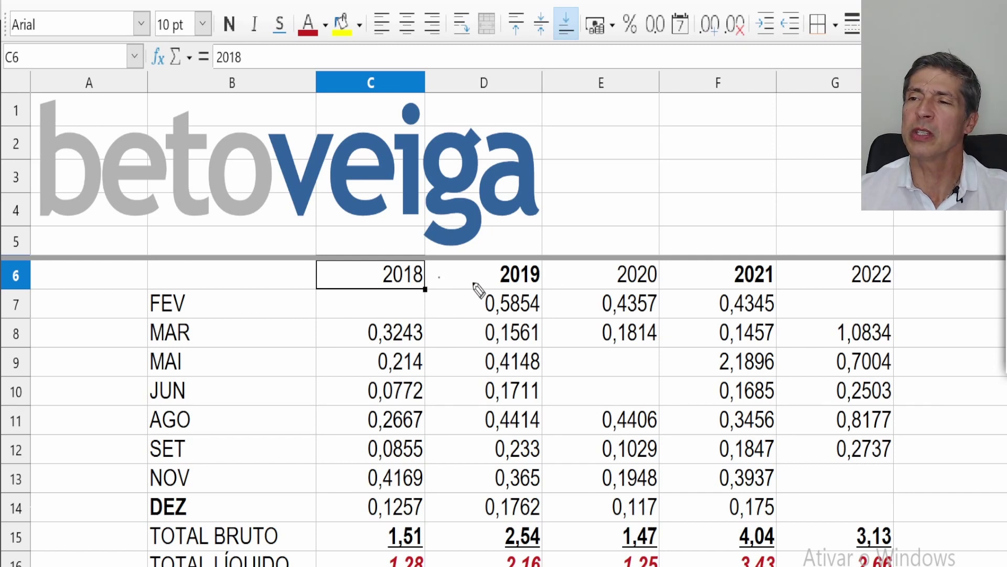
Switch to the dividend spreadsheet in LibreOffice Calc and draw short pen strokes beside the year headers 2018 to 2022.
left_click_drag(559, 274, 591, 273)
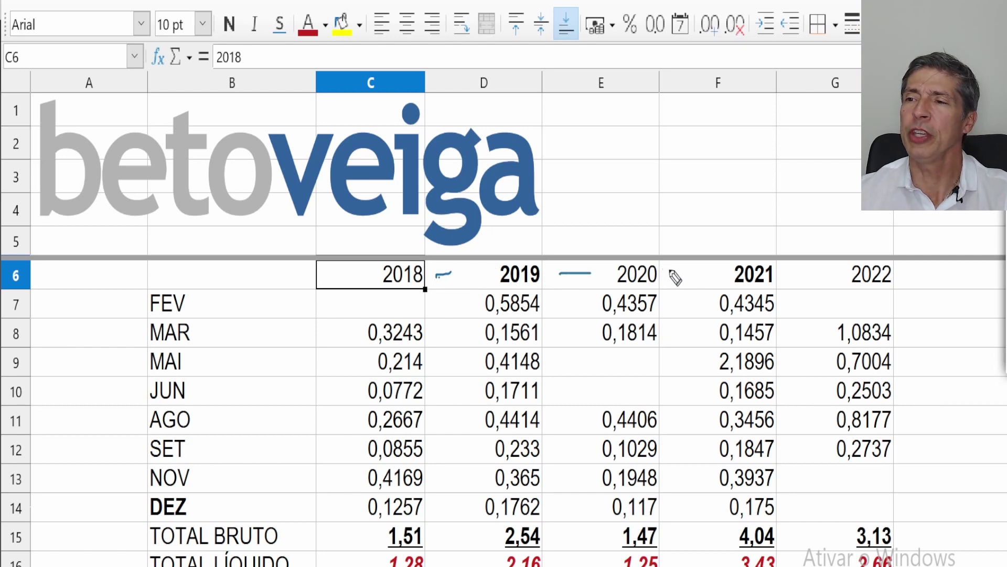
left_click_drag(678, 273, 703, 273)
left_click_drag(790, 279, 805, 268)
left_click_drag(904, 272, 918, 270)
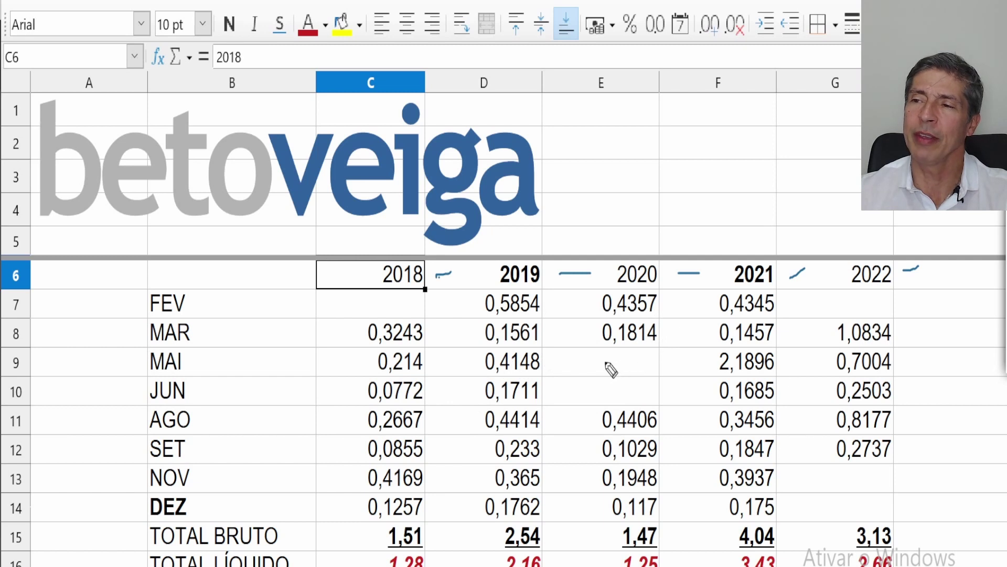
Draw dashes in the empty MAI and JUN cells of 2020, and clear all pen marks from the sheet.
left_click_drag(605, 360, 641, 358)
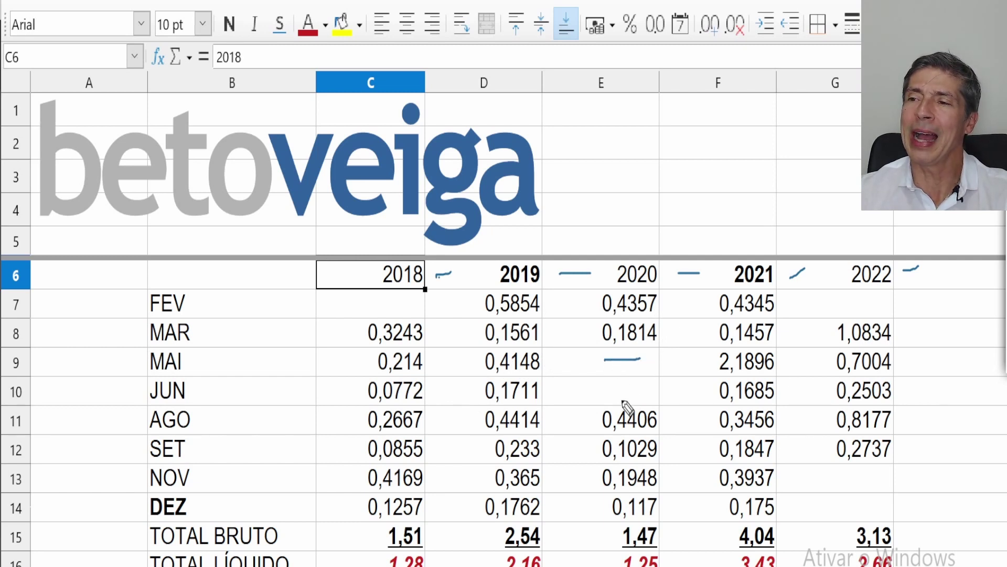
left_click_drag(605, 389, 646, 390)
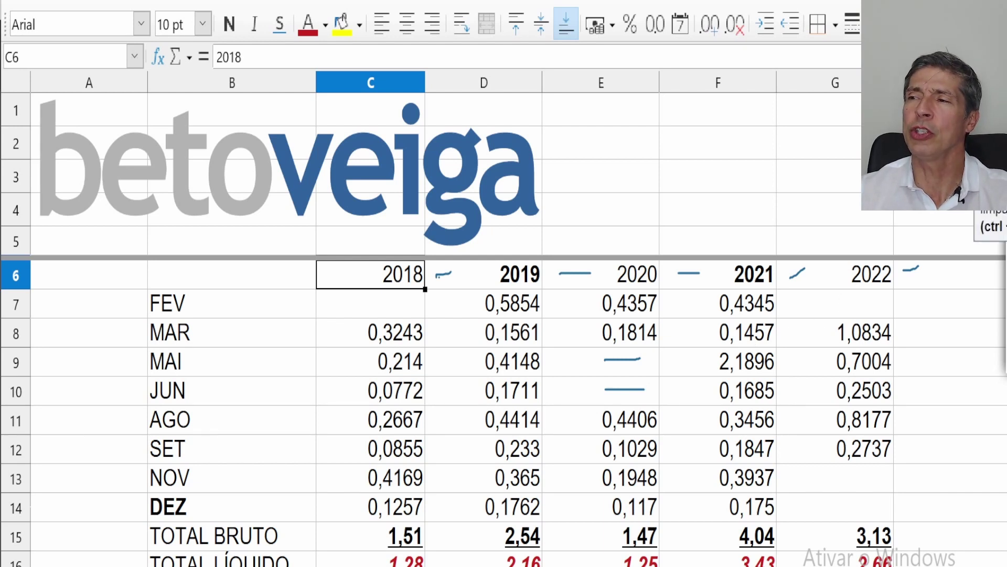
left_click(987, 202)
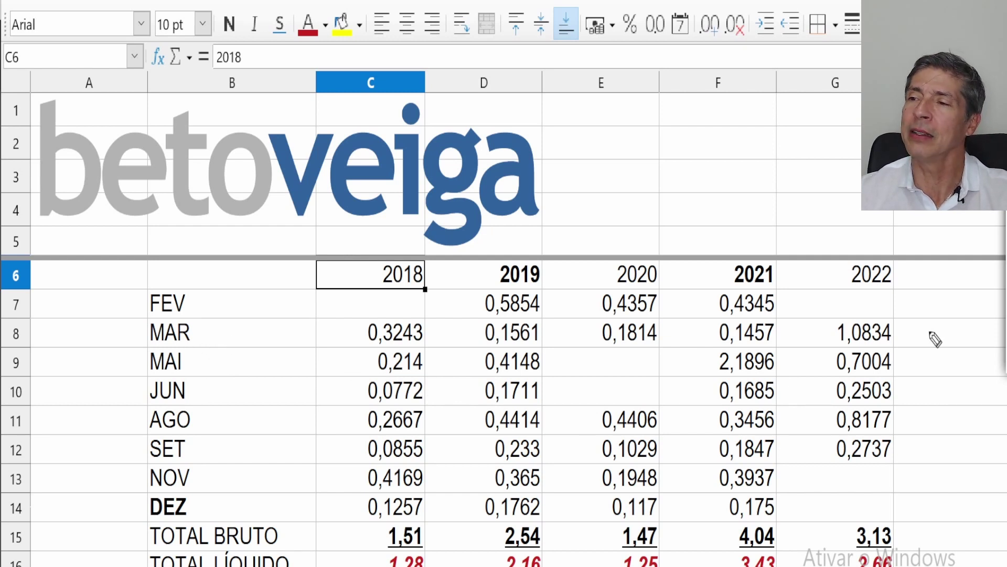
Draw dashes in the empty FEV 2022 cell and beside the FEV label, plus an arrow pointing at the MAR 2022 value.
left_click_drag(838, 304, 877, 304)
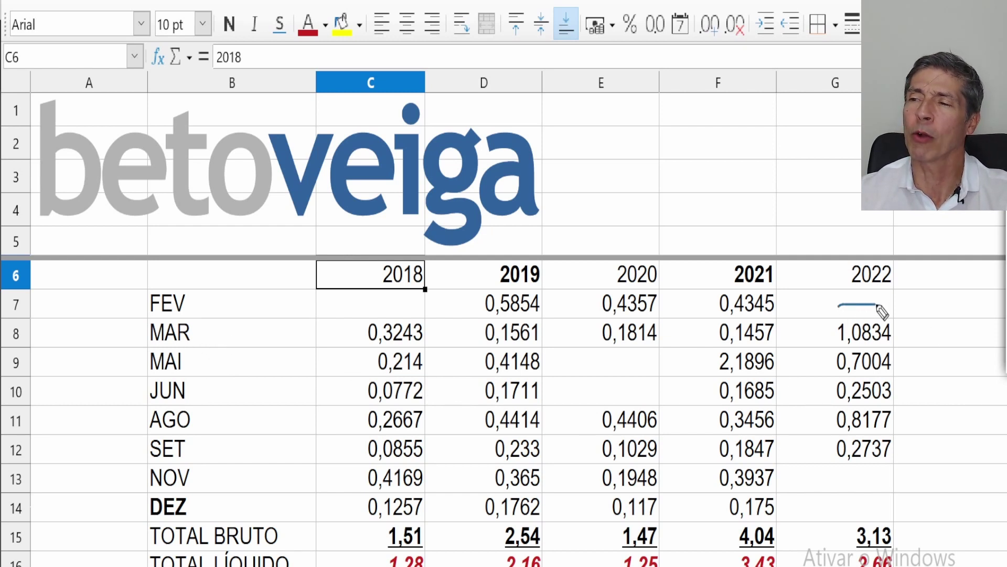
left_click_drag(197, 308, 237, 306)
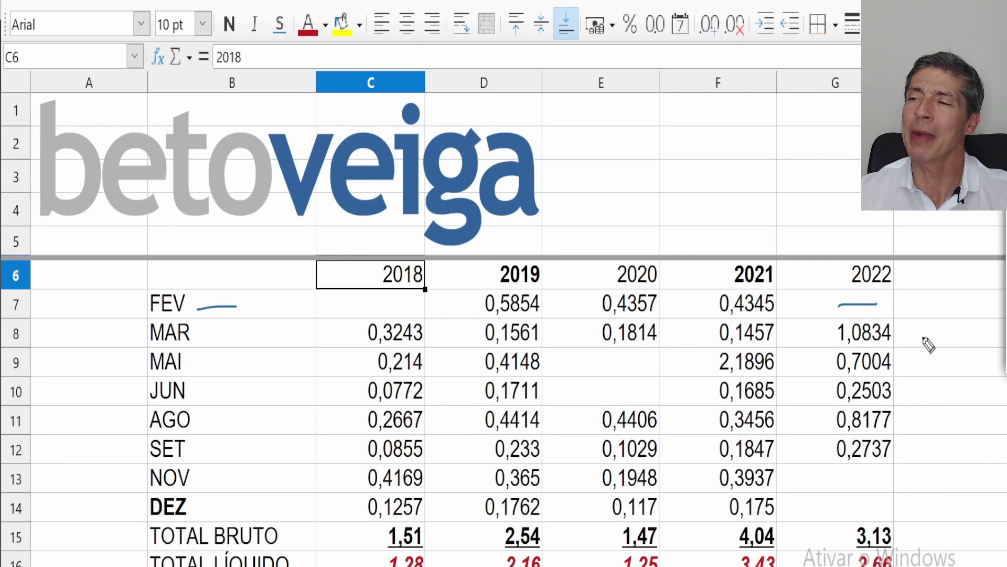
mouse_move(913, 330)
left_mouse_down()
mouse_move(951, 306)
mouse_move(909, 332)
mouse_move(937, 336)
left_mouse_up()
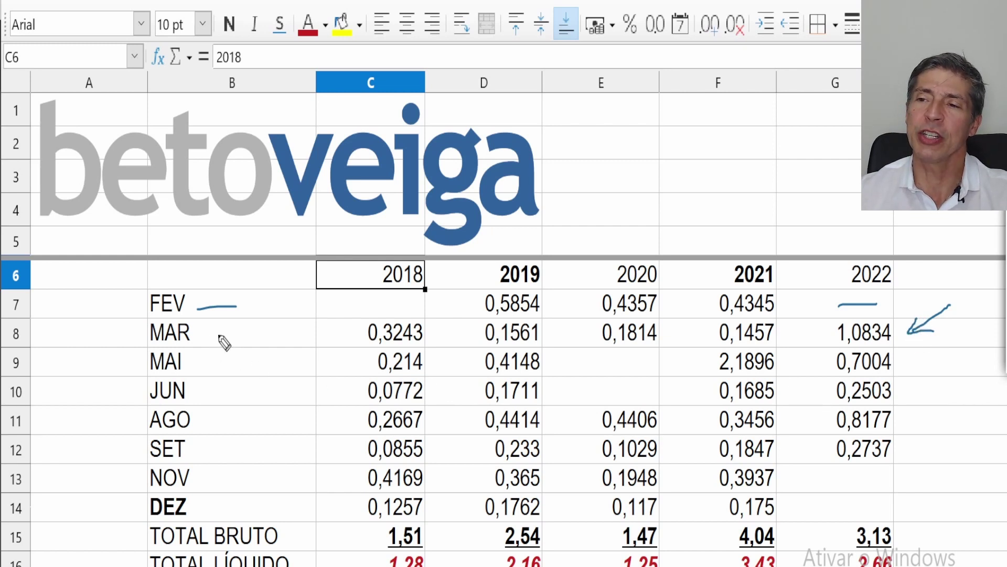
Draw a pen stroke beside each month label from MAR down to DEZ.
left_click_drag(205, 333, 233, 324)
left_click_drag(207, 369, 273, 347)
left_click_drag(213, 385, 262, 368)
left_click_drag(219, 421, 261, 397)
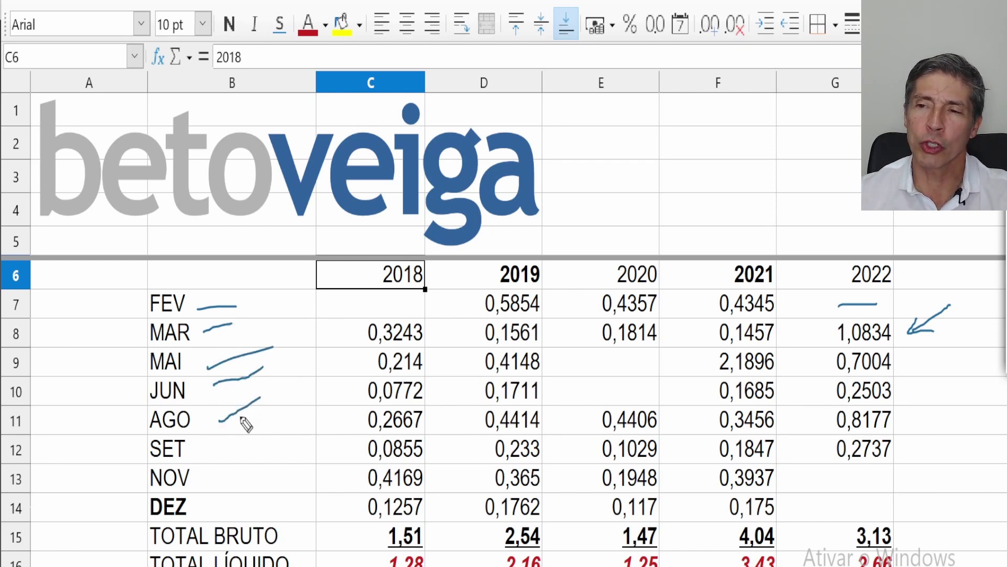
left_click_drag(207, 453, 247, 436)
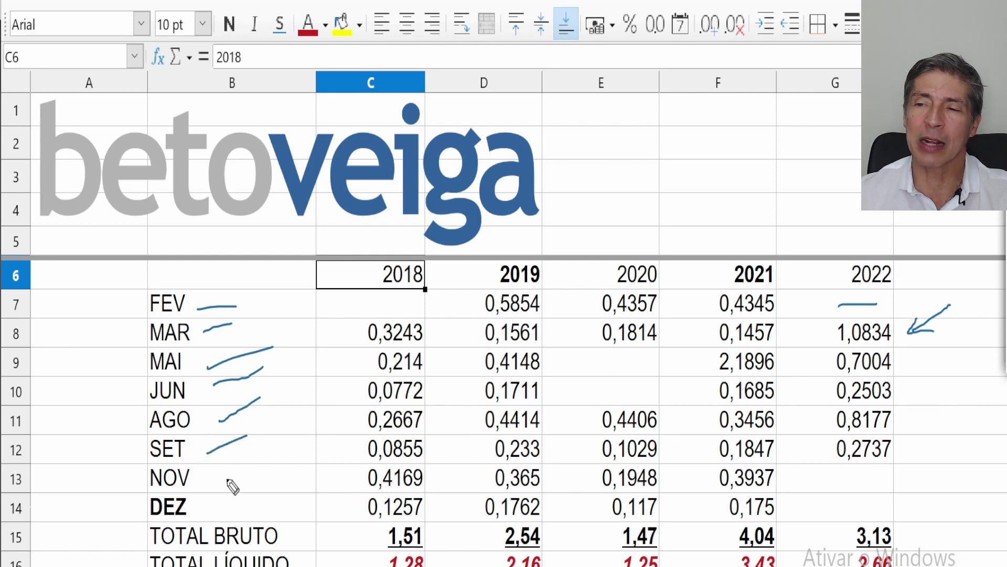
left_click_drag(218, 479, 285, 451)
left_click_drag(213, 505, 292, 480)
Draw arrows in column A pointing at the NOV and DEZ rows, and clear all pen marks.
left_click_drag(64, 479, 122, 471)
mouse_move(78, 520)
left_mouse_down()
mouse_move(149, 508)
mouse_move(120, 523)
left_mouse_up()
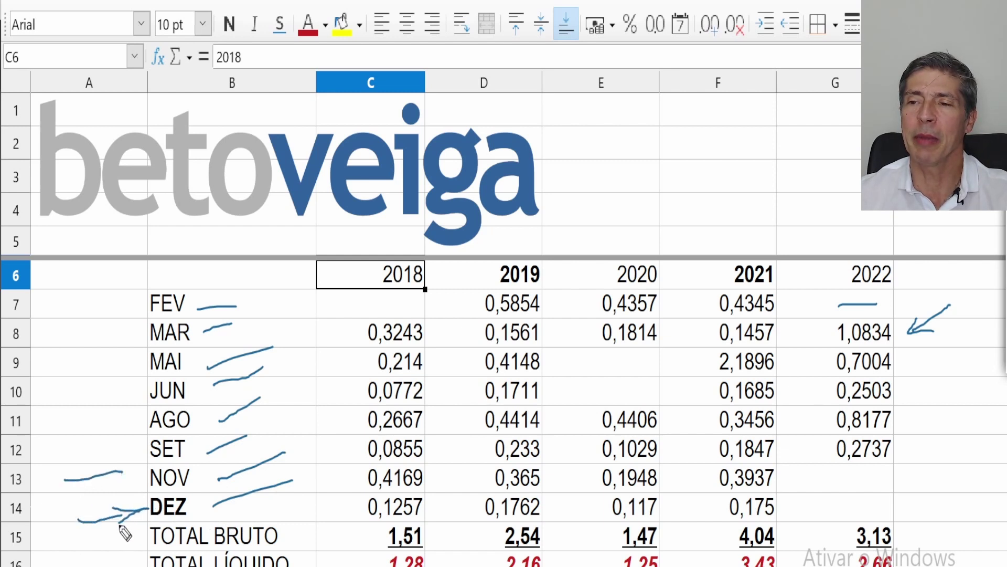
mouse_move(99, 455)
left_mouse_down()
mouse_move(135, 457)
mouse_move(117, 485)
left_mouse_up()
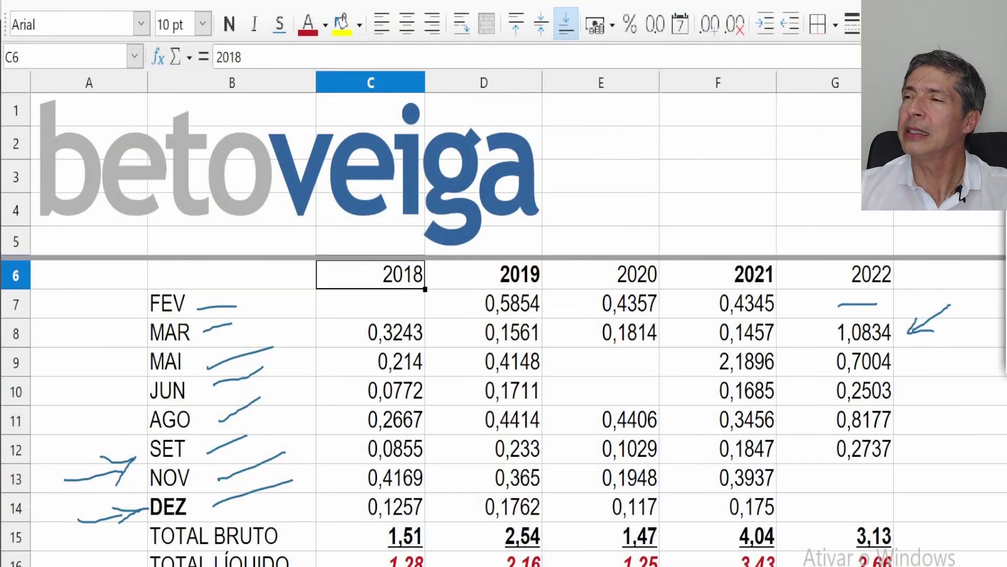
left_click(994, 237)
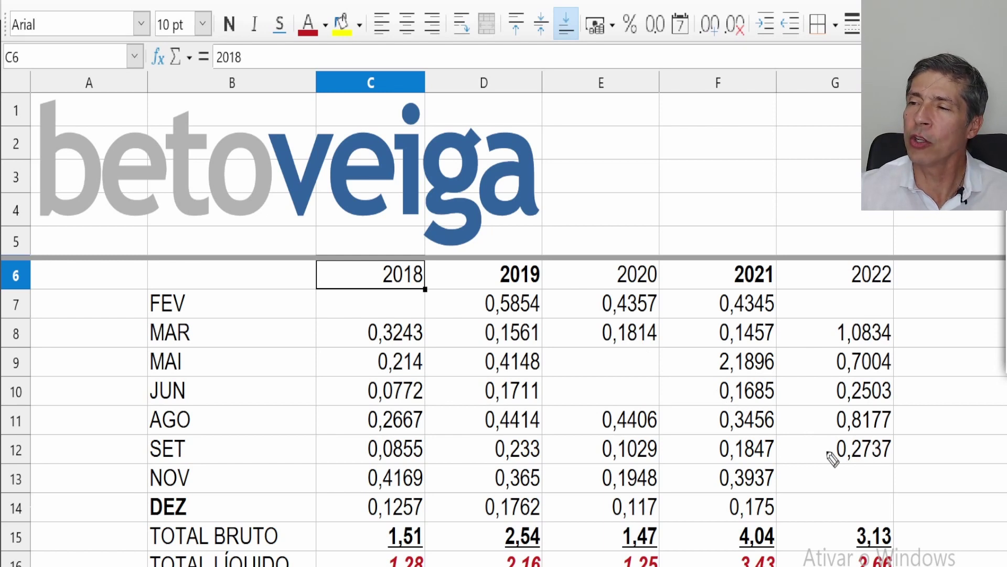
Underline the SET 2022 value with a stroke beside it, and mark the TOTAL LÍQUIDO values of 2021 and 2022.
left_click_drag(829, 465, 898, 468)
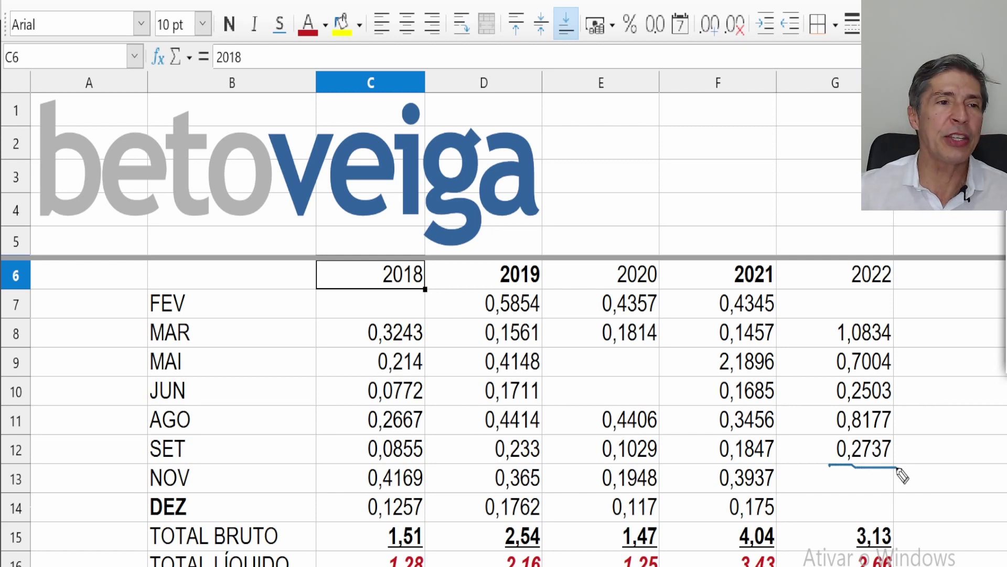
left_click_drag(901, 438, 949, 410)
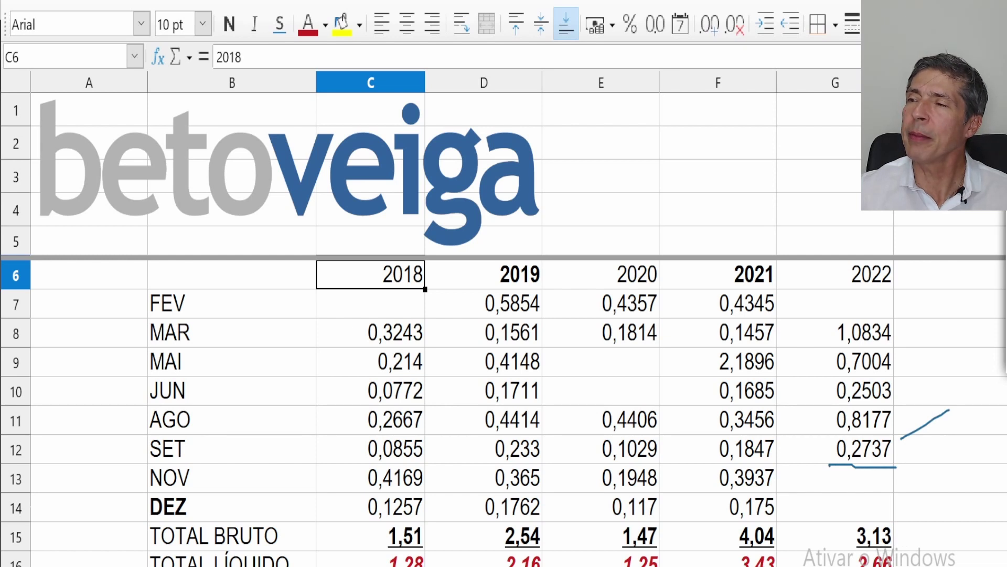
scroll(756, 472, "down", 1)
left_click(756, 477)
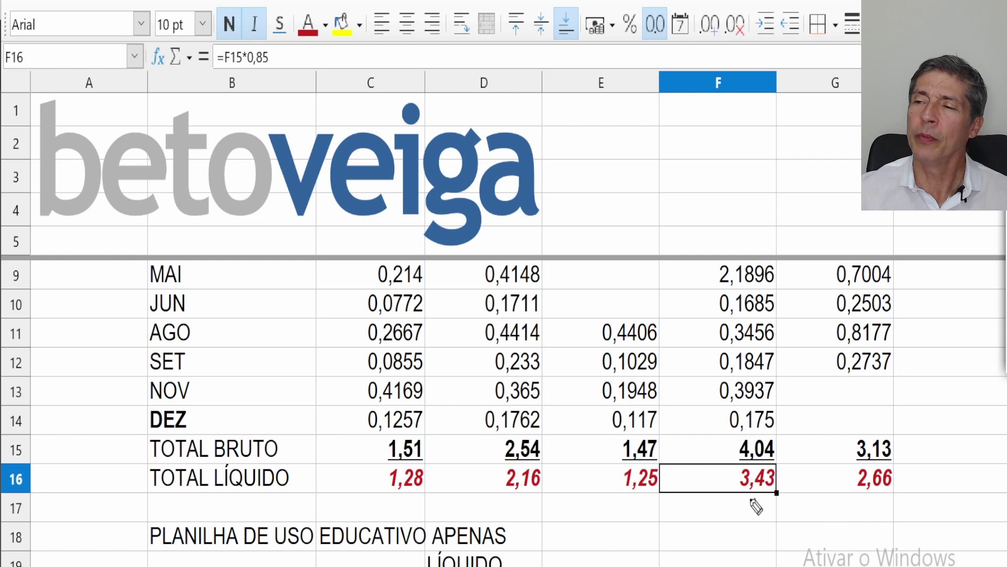
left_click_drag(742, 504, 912, 486)
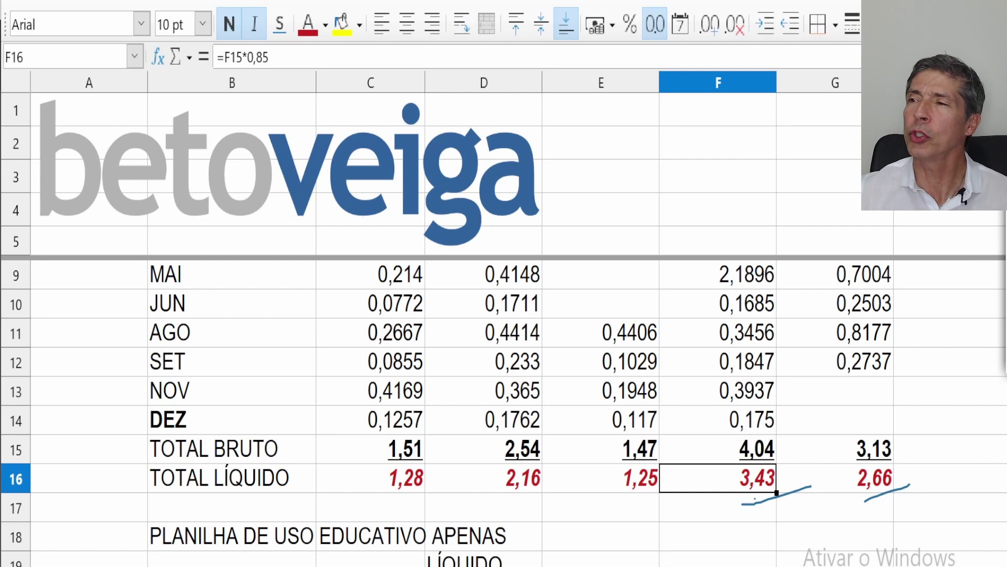
Draw strokes beside the DIVIDENDOS and JCP labels and underline the JCP values in C21 and D21.
scroll(638, 487, "down", 2)
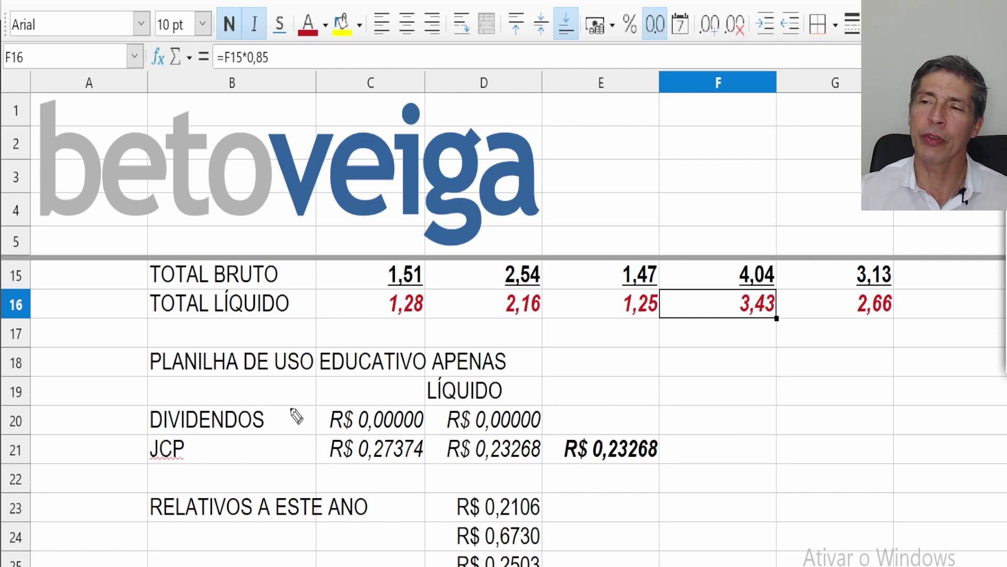
left_click_drag(277, 422, 320, 397)
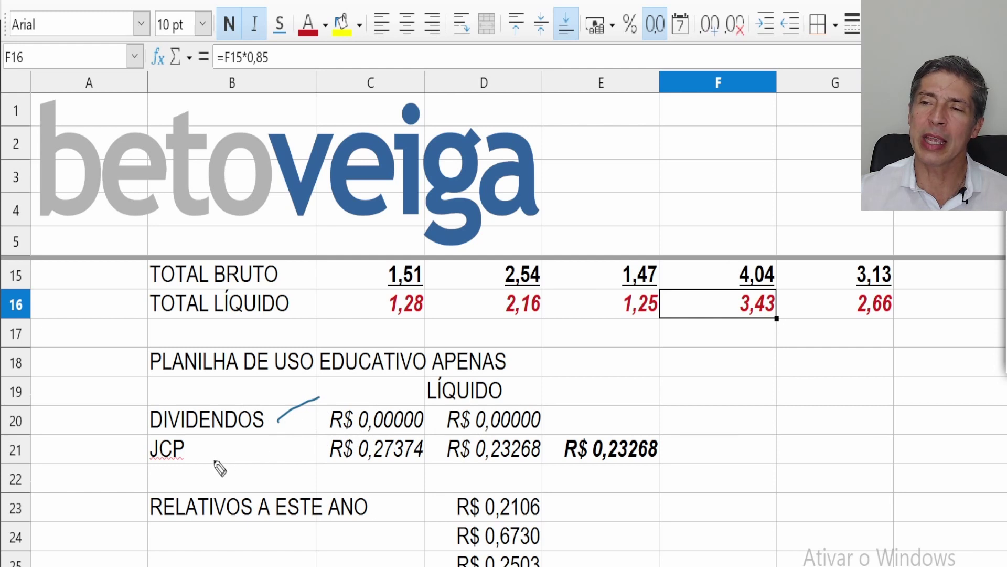
left_click_drag(196, 455, 234, 441)
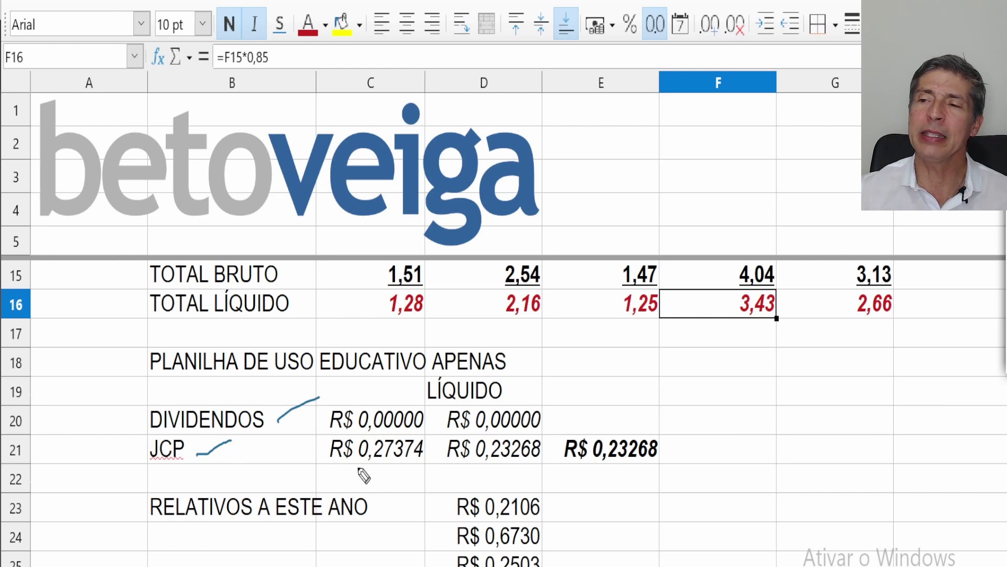
left_click_drag(340, 465, 423, 464)
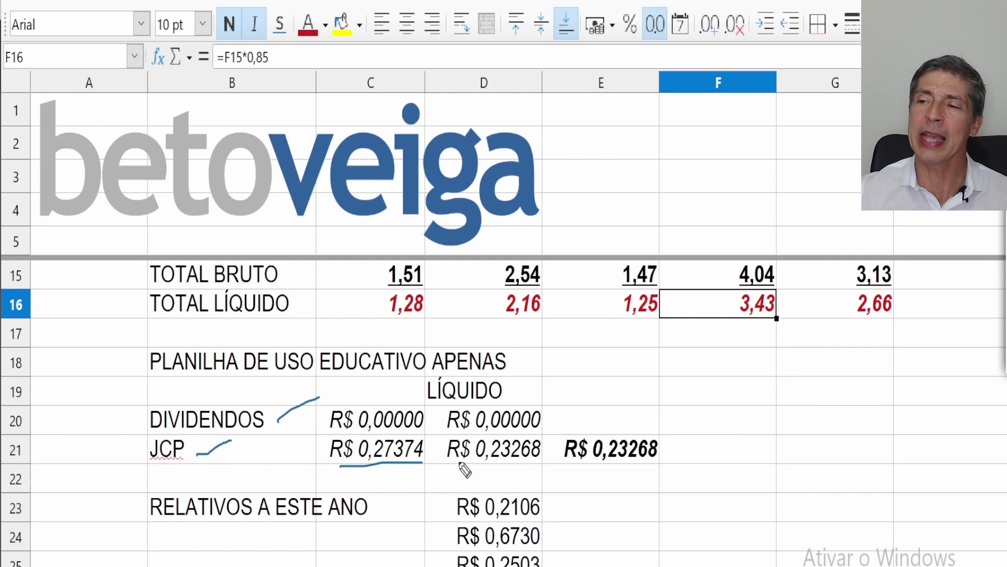
left_click_drag(459, 462, 531, 462)
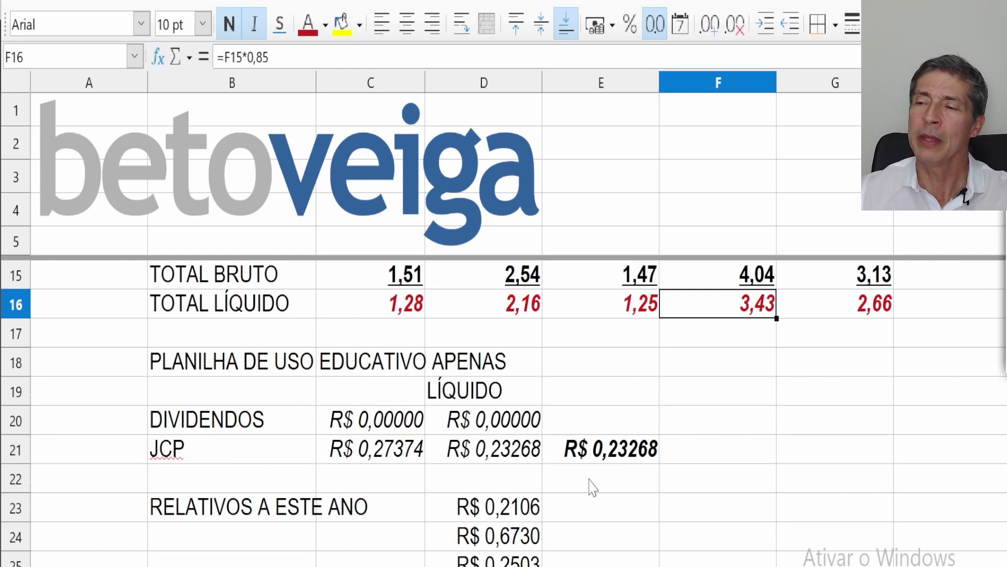
Draw arrows pointing at the MÍNIMA and MÁXIMA rows of the profit projection.
scroll(592, 482, "down", 2)
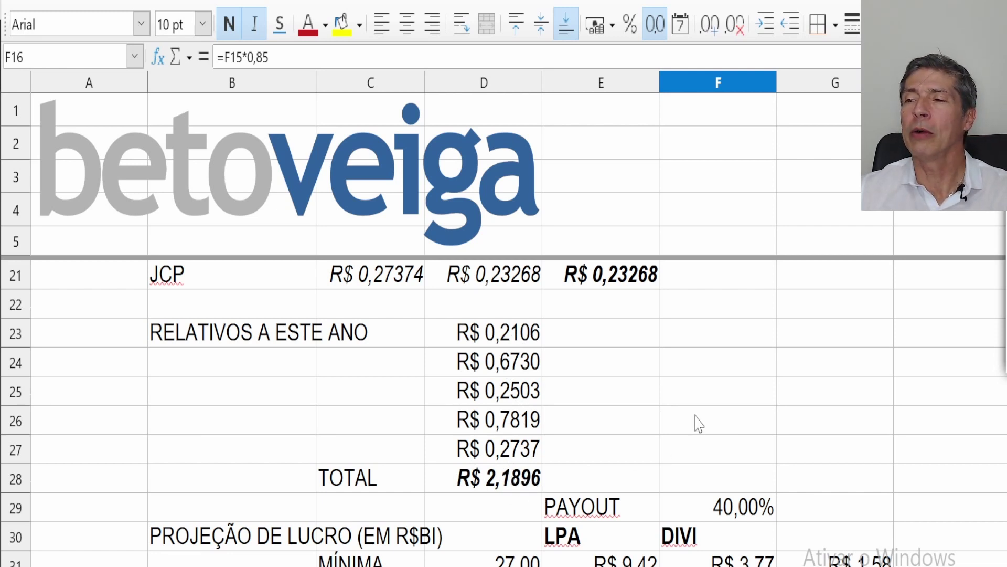
scroll(699, 423, "down", 1)
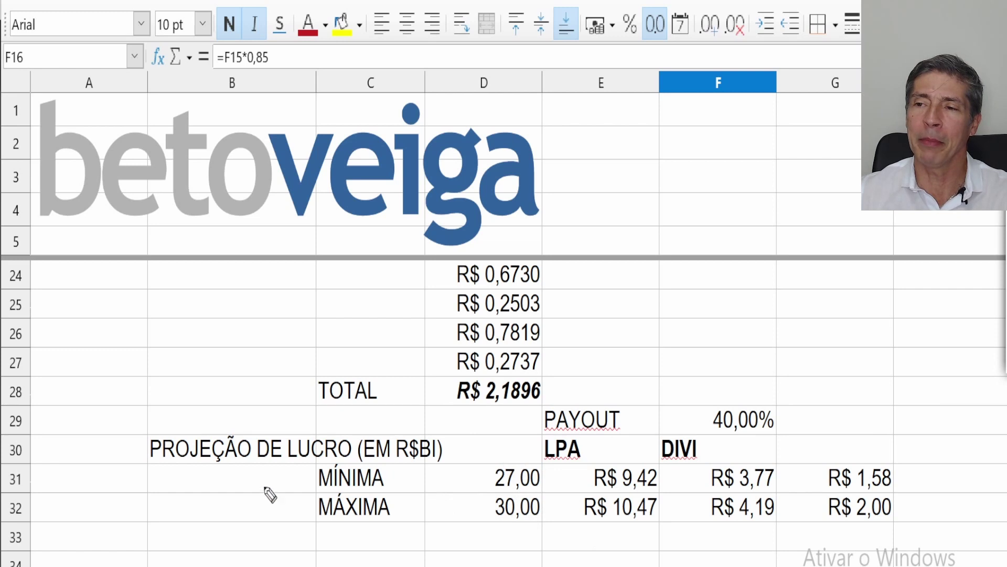
mouse_move(273, 481)
left_mouse_down()
mouse_move(302, 481)
mouse_move(290, 473)
mouse_move(284, 494)
left_mouse_up()
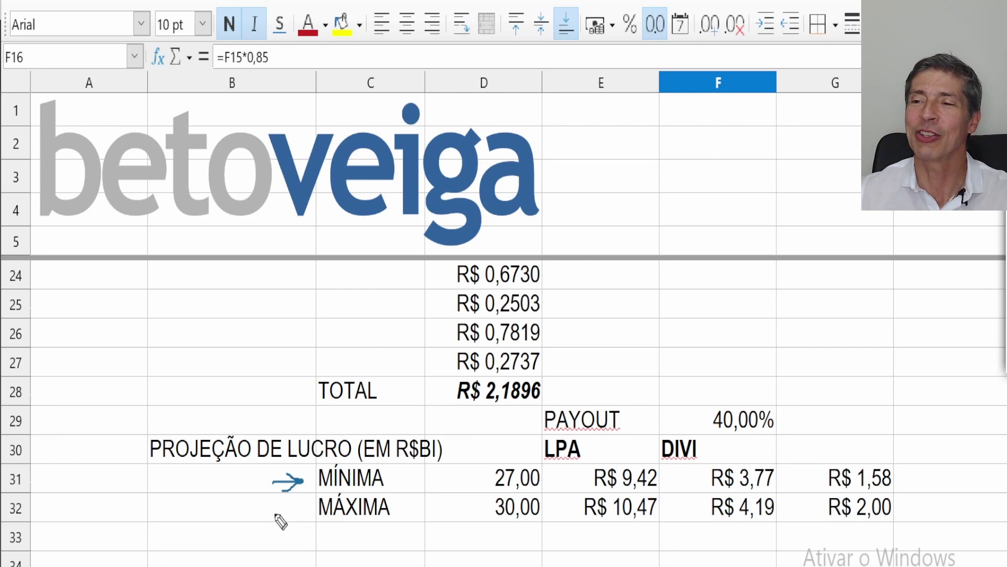
mouse_move(274, 508)
left_mouse_down()
mouse_move(310, 508)
mouse_move(276, 514)
left_mouse_up()
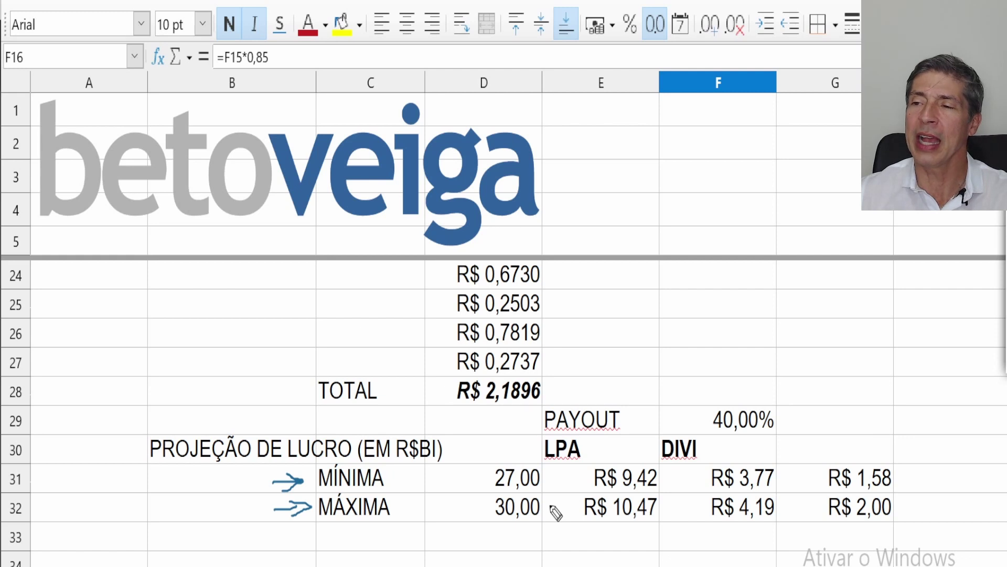
Circle the PAYOUT percentage and draw arrows to the MÍNIMA values in F31 and G31 and to the TOTAL in D28.
mouse_move(783, 403)
left_mouse_down()
mouse_move(755, 383)
mouse_move(712, 387)
mouse_move(699, 410)
mouse_move(719, 430)
mouse_move(772, 445)
mouse_move(800, 426)
mouse_move(781, 398)
mouse_move(743, 391)
left_mouse_up()
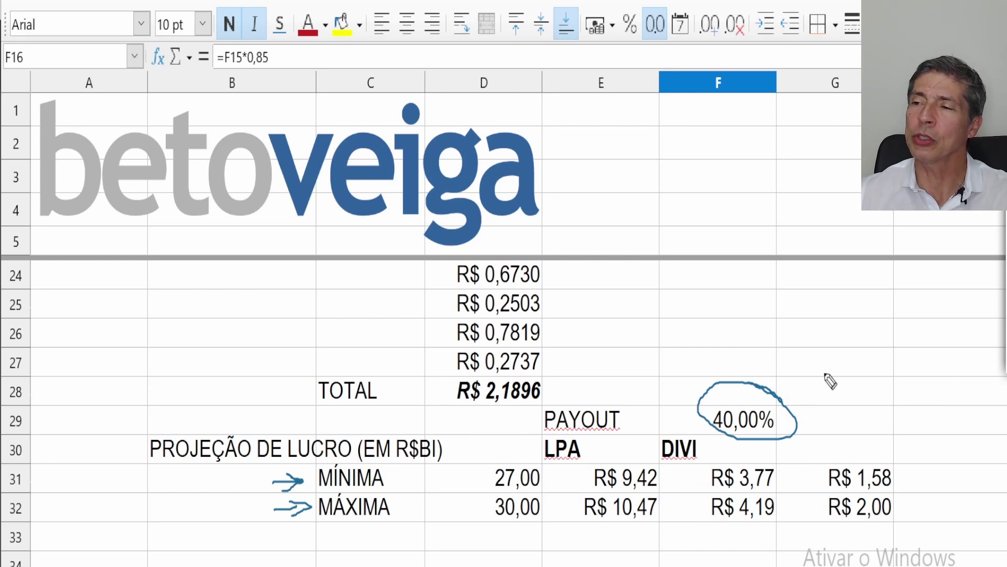
mouse_move(798, 406)
left_mouse_down()
mouse_move(812, 412)
mouse_move(790, 471)
mouse_move(798, 459)
left_mouse_up()
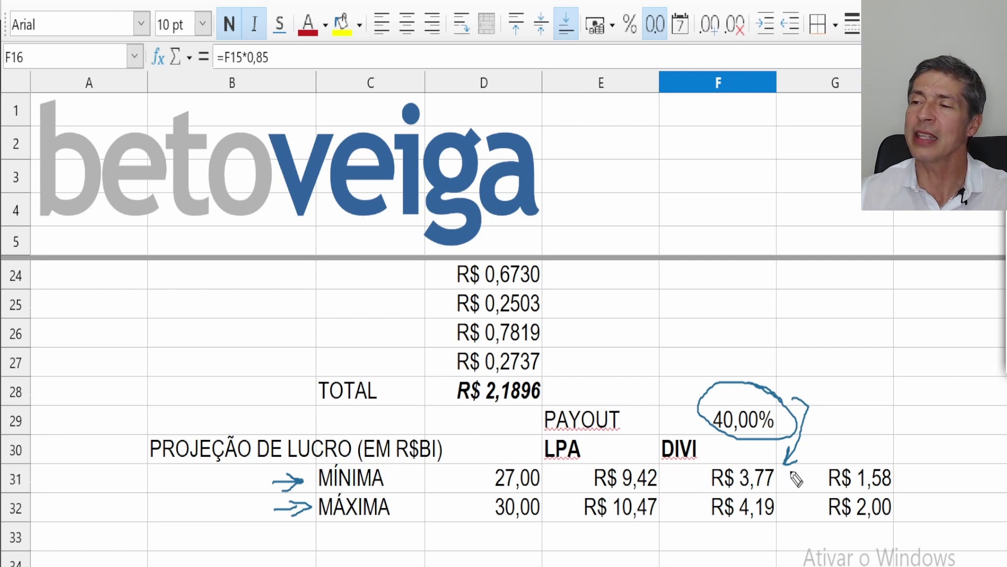
mouse_move(562, 382)
left_mouse_down()
mouse_move(628, 362)
mouse_move(556, 388)
mouse_move(578, 390)
left_mouse_up()
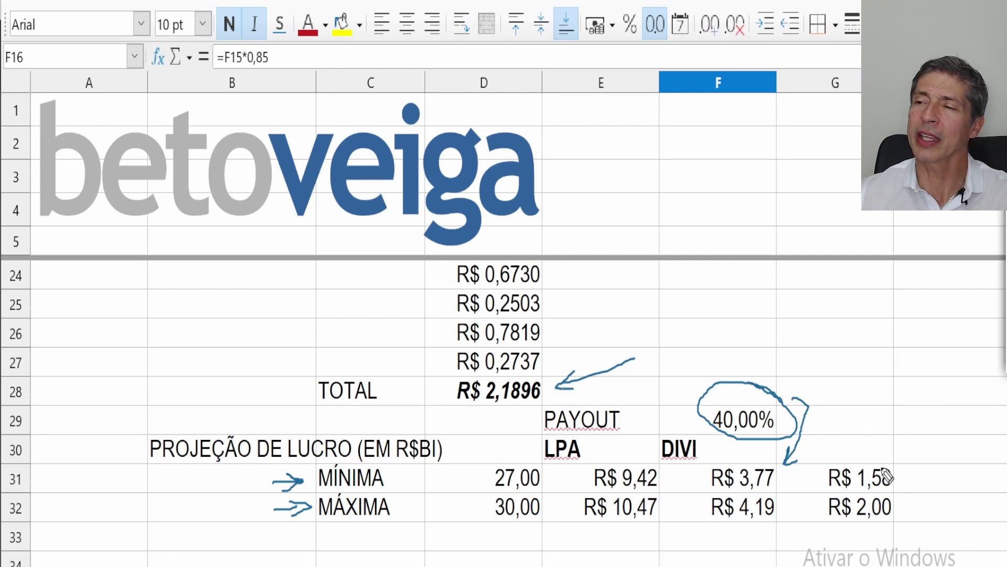
left_click_drag(889, 452, 916, 402)
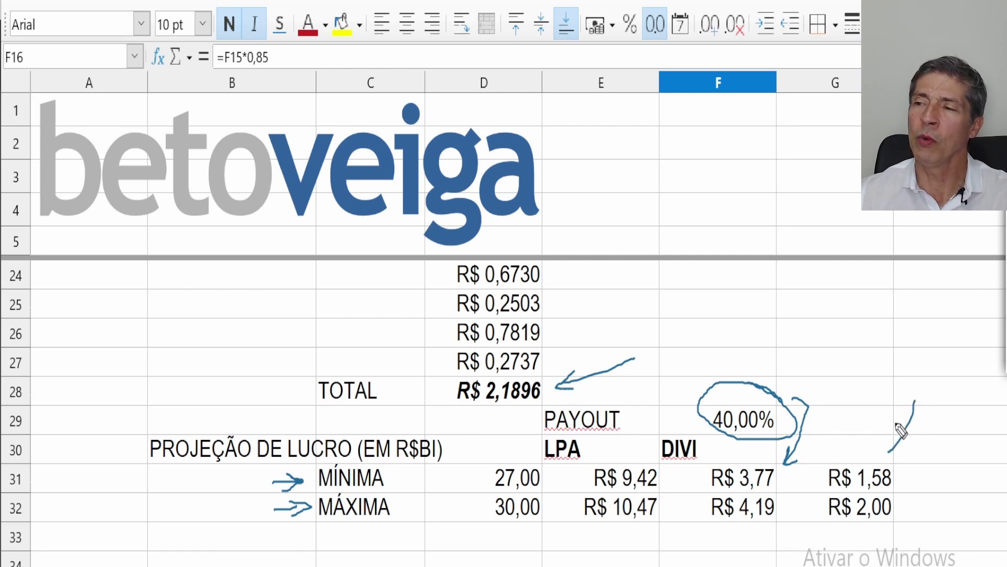
mouse_move(883, 436)
left_mouse_down()
mouse_move(883, 455)
mouse_move(902, 457)
left_mouse_up()
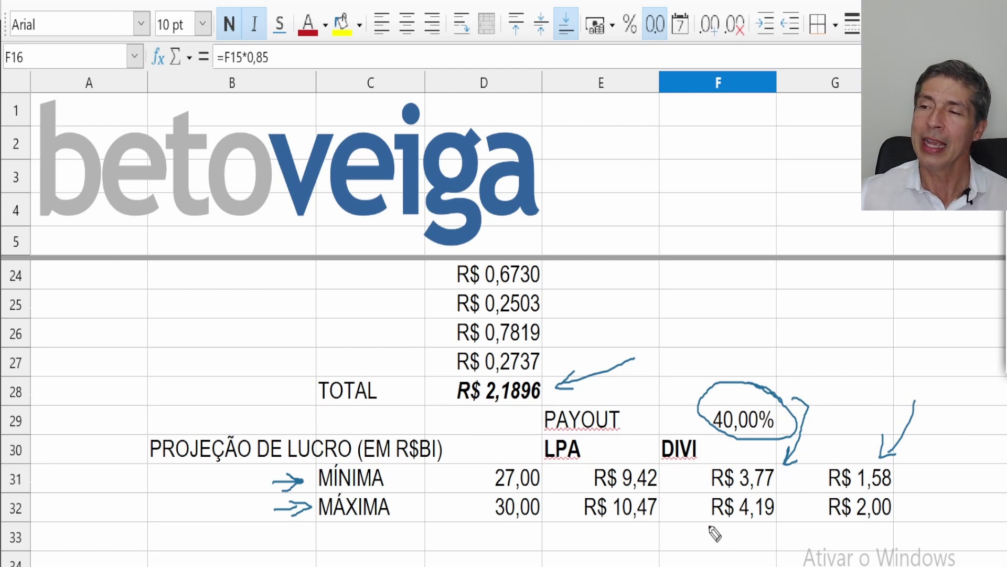
Draw an arrow to the MÁXIMA profit in D32, underline the values in E32, F32 and G32, and clear all annotations.
mouse_move(466, 541)
left_mouse_down()
mouse_move(478, 516)
mouse_move(464, 522)
left_mouse_up()
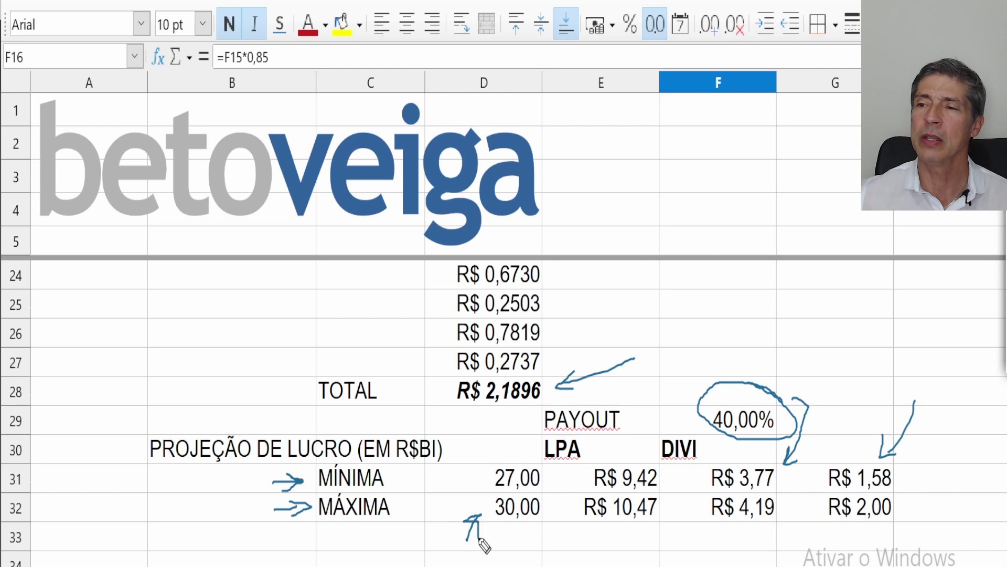
left_click_drag(594, 524, 651, 517)
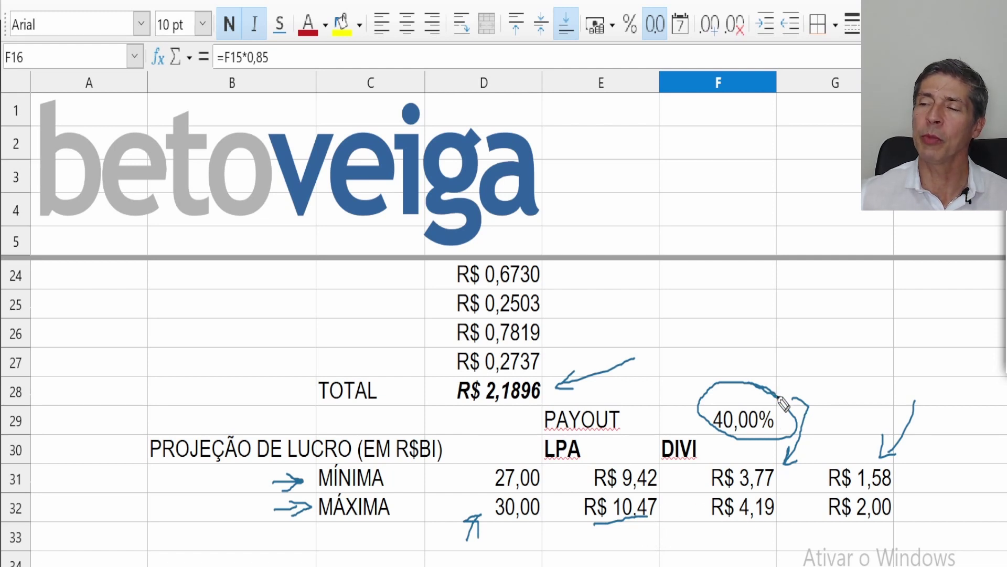
left_click_drag(733, 527, 777, 523)
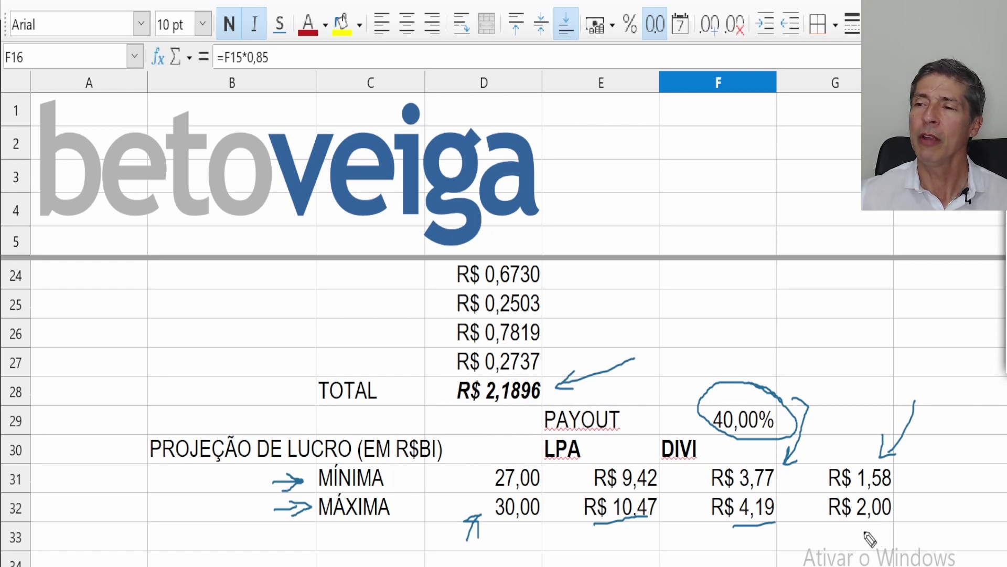
left_click_drag(845, 531, 895, 517)
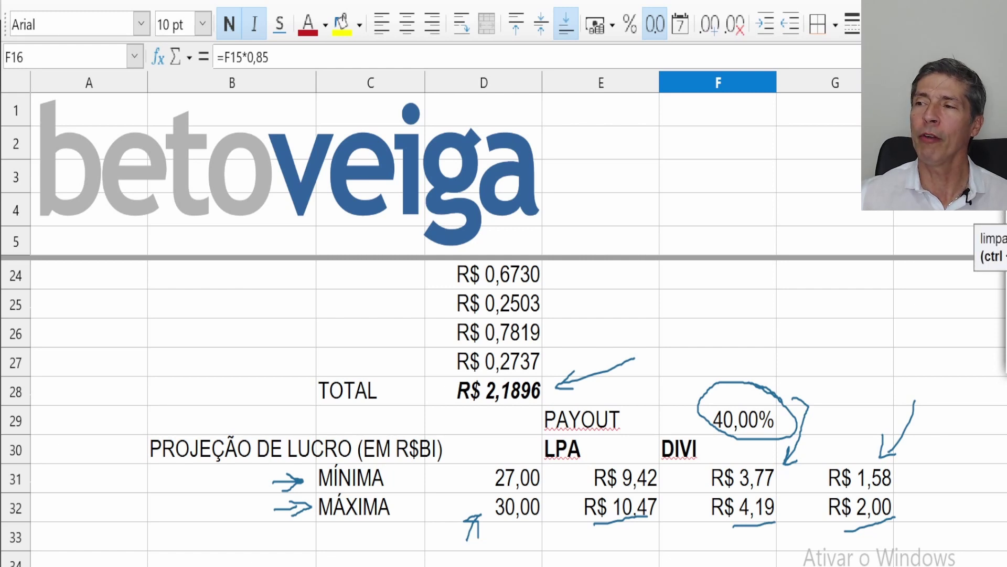
left_click(1003, 248)
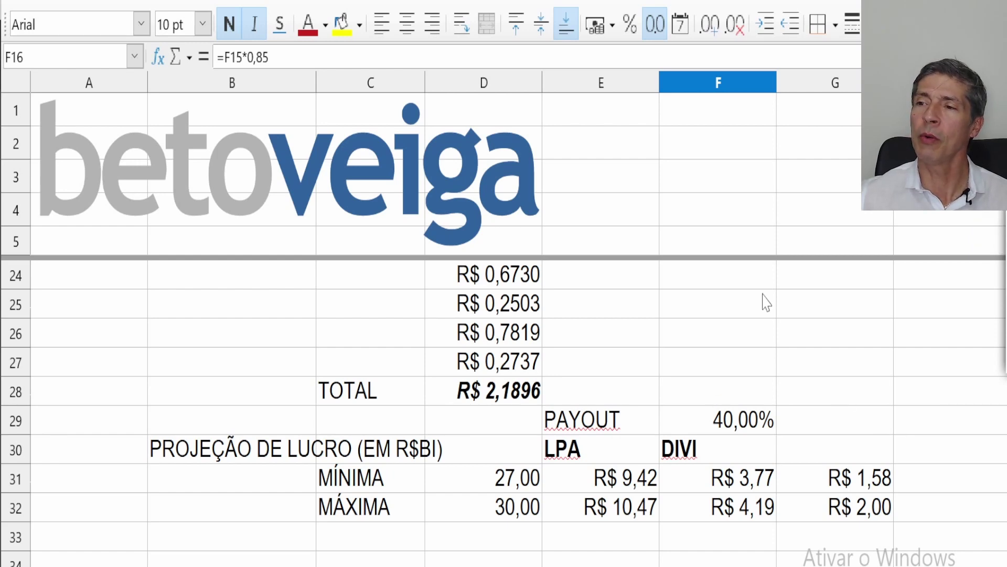
Underline the 2022 TOTAL LÍQUIDO value in G16 with a pen stroke.
scroll(680, 388, "up", 4)
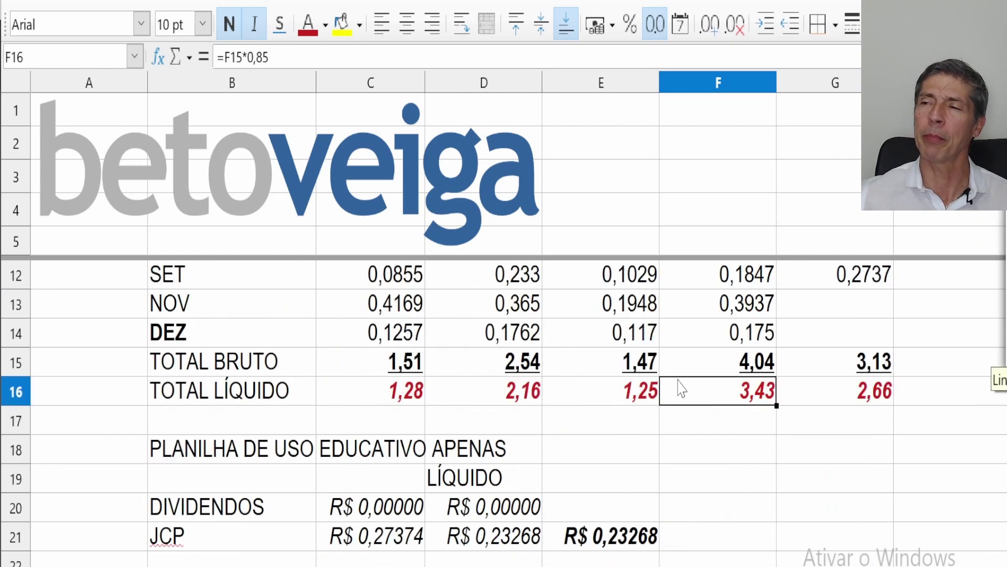
scroll(680, 388, "down", 1)
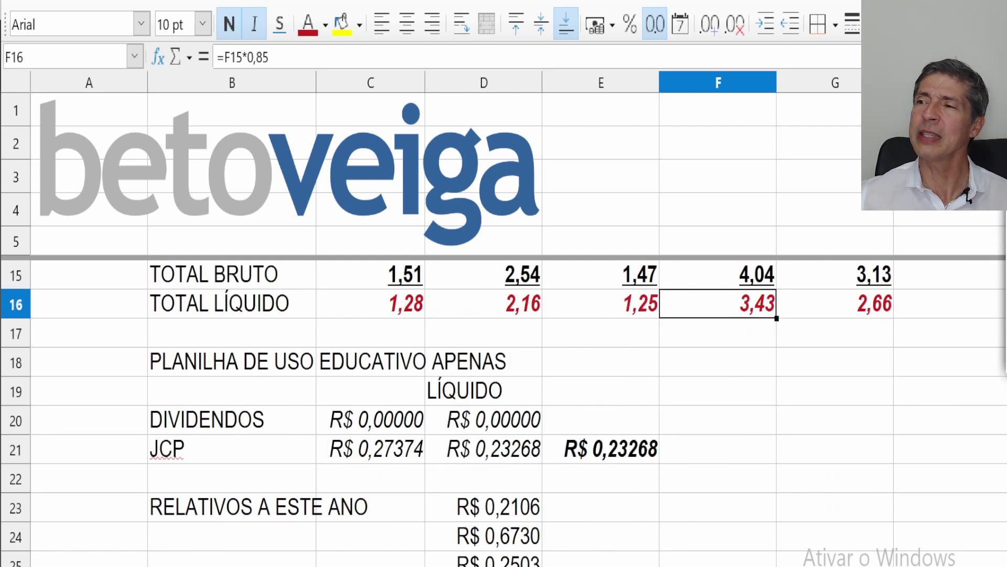
left_click_drag(855, 327, 890, 316)
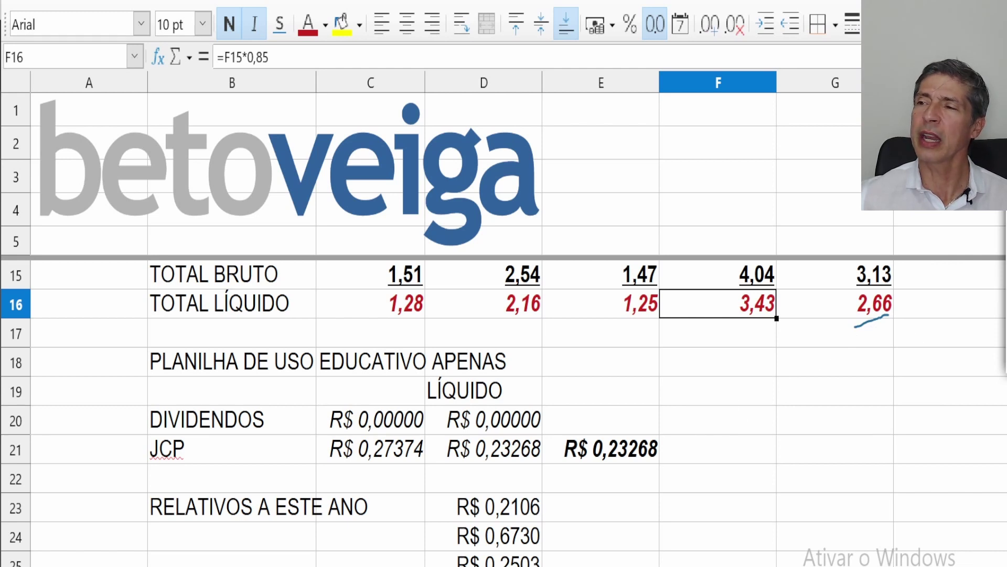
Draw an arrow pointing at the TOTAL value in D28, and clear the annotation.
scroll(731, 466, "down", 2)
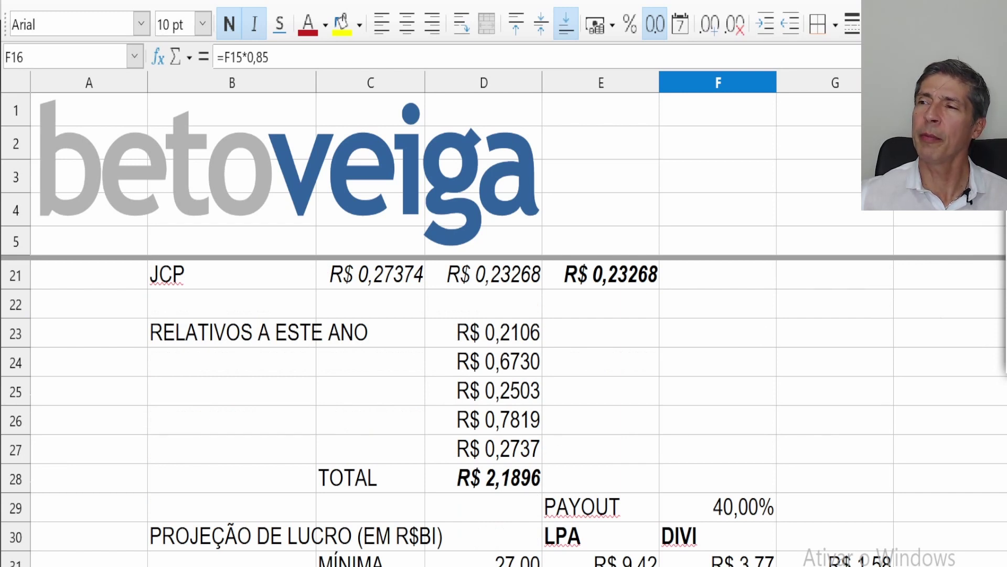
left_click_drag(560, 474, 636, 441)
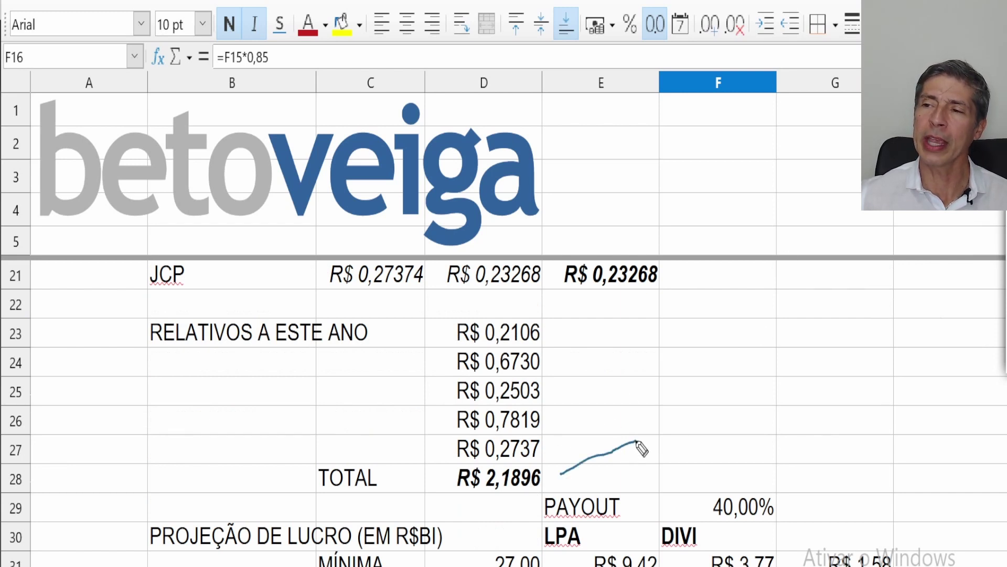
mouse_move(573, 456)
left_mouse_down()
mouse_move(560, 474)
mouse_move(582, 485)
left_mouse_up()
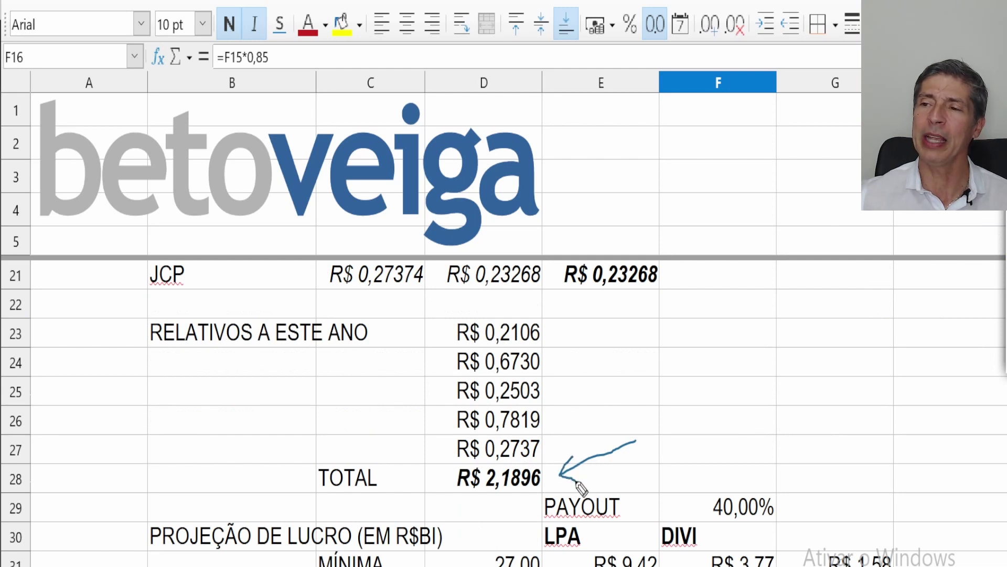
left_click(999, 218)
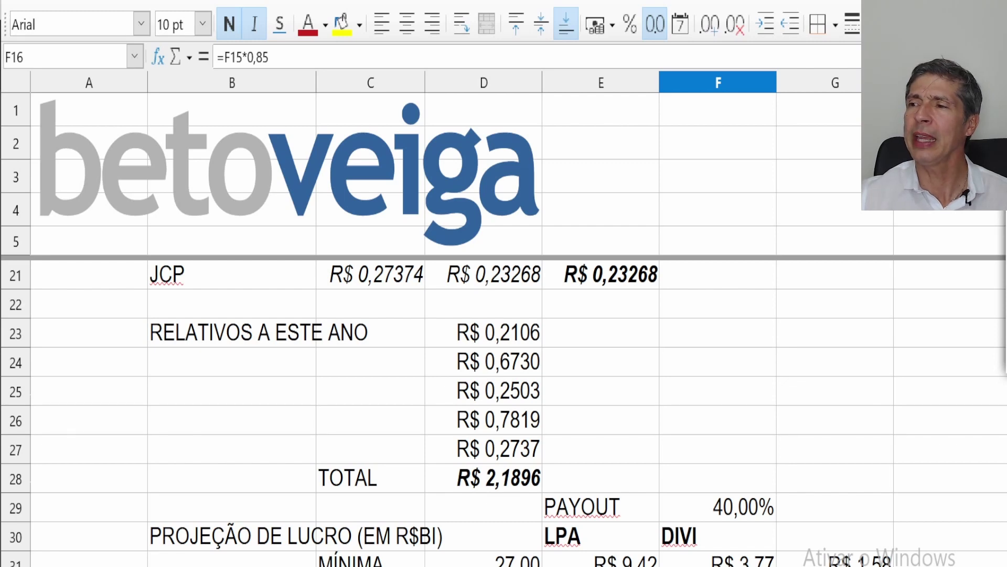
Draw a small arrow pointing at the DEZ 2021 payment in F14, and clear the annotation.
left_click_drag(1003, 435, 1003, 340)
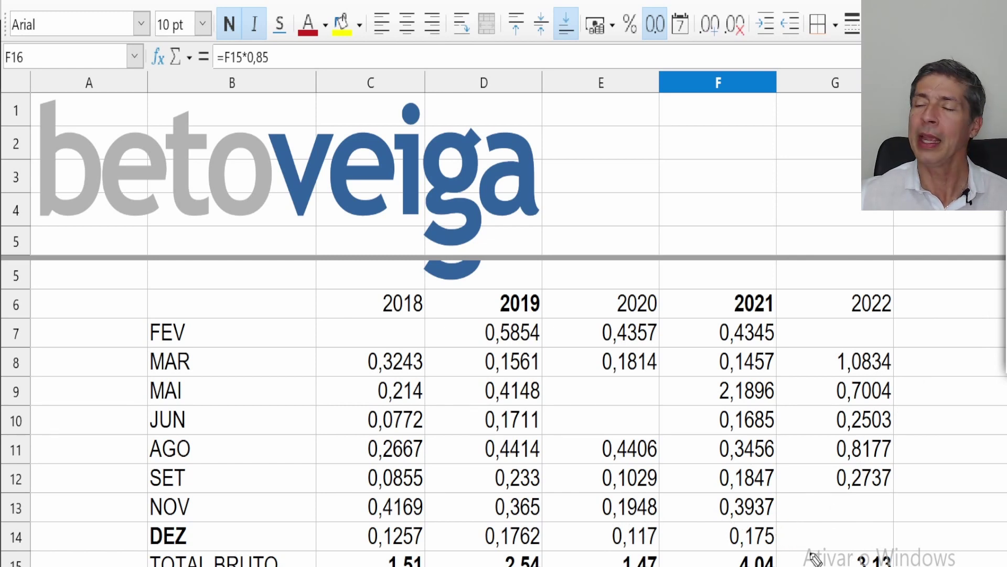
mouse_move(795, 542)
left_mouse_down()
mouse_move(814, 527)
mouse_move(790, 537)
mouse_move(803, 536)
left_mouse_up()
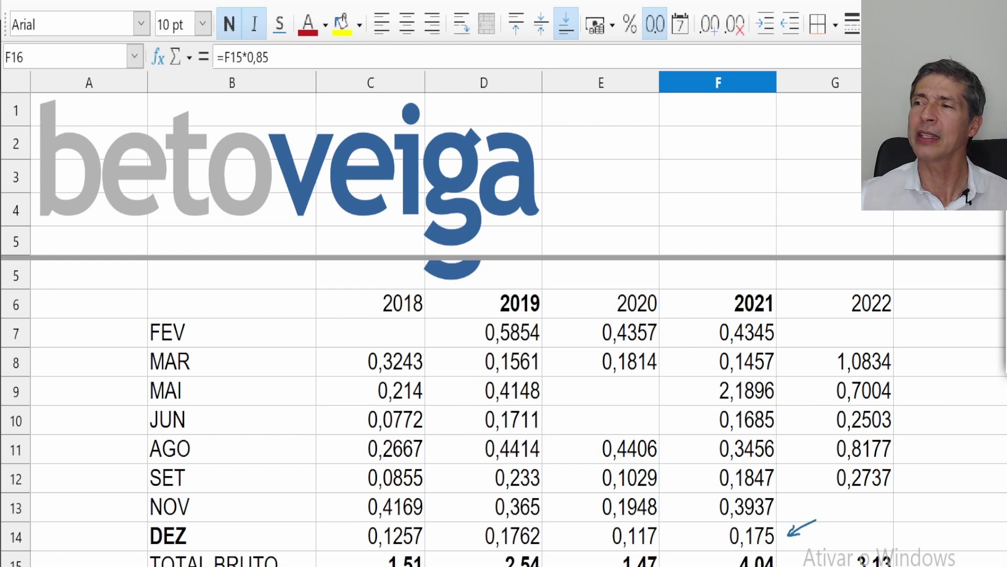
left_click(997, 247)
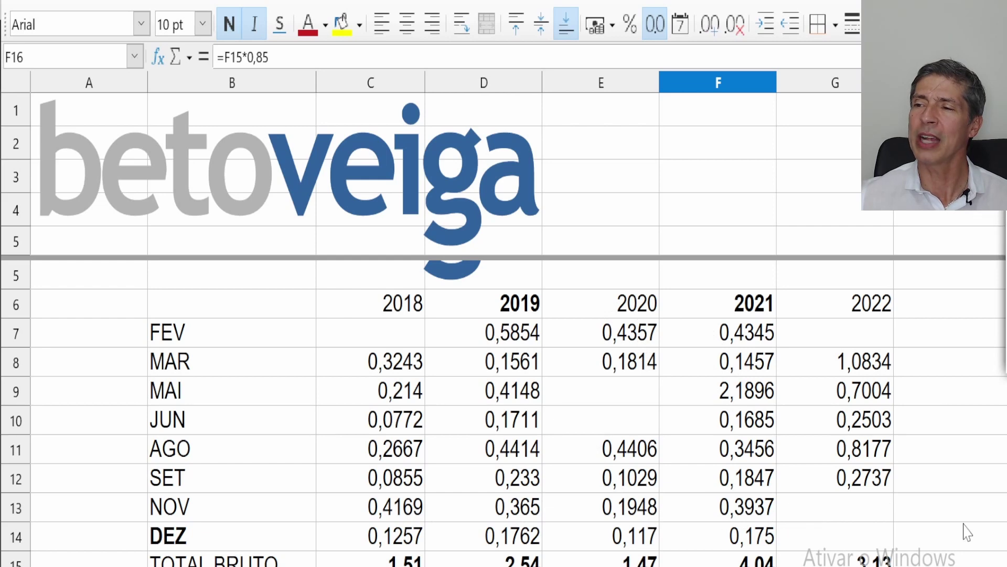
Draw arrows pointing at the MÍNIMA and MÁXIMA values in G31 and G32, and clear the annotations.
scroll(970, 534, "down", 5)
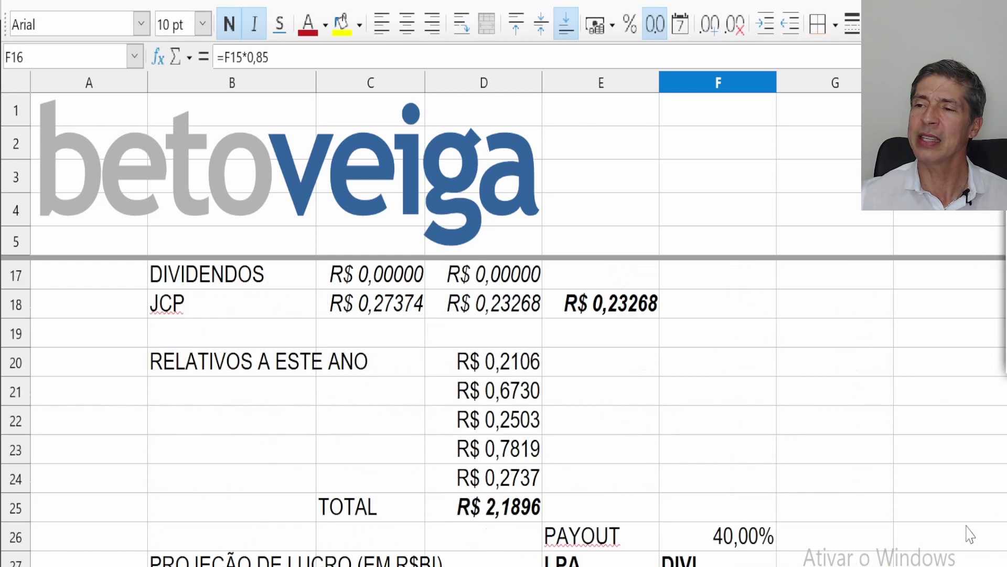
scroll(970, 534, "down", 1)
scroll(970, 534, "down", 1)
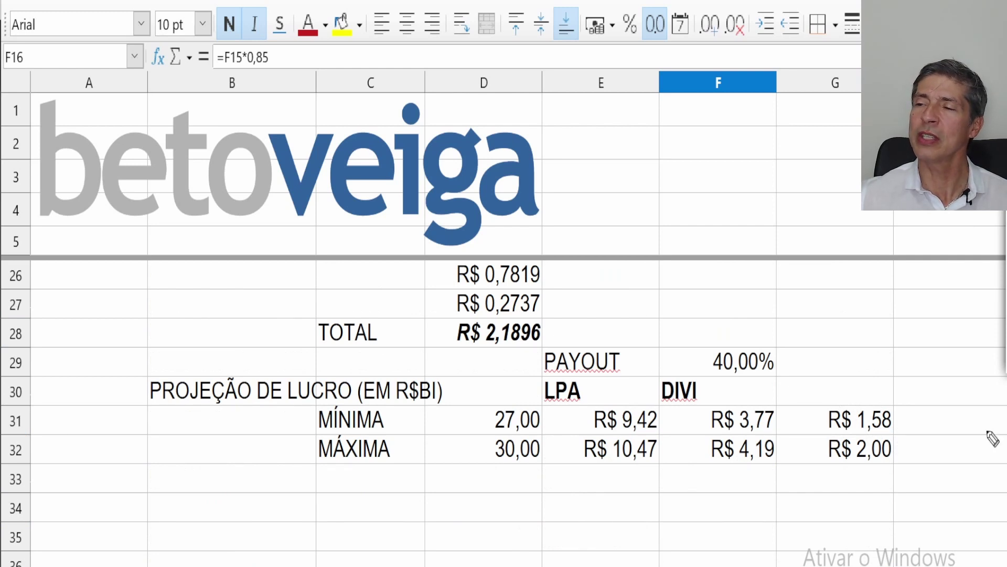
mouse_move(913, 413)
left_mouse_down()
mouse_move(949, 376)
mouse_move(908, 413)
mouse_move(934, 406)
left_mouse_up()
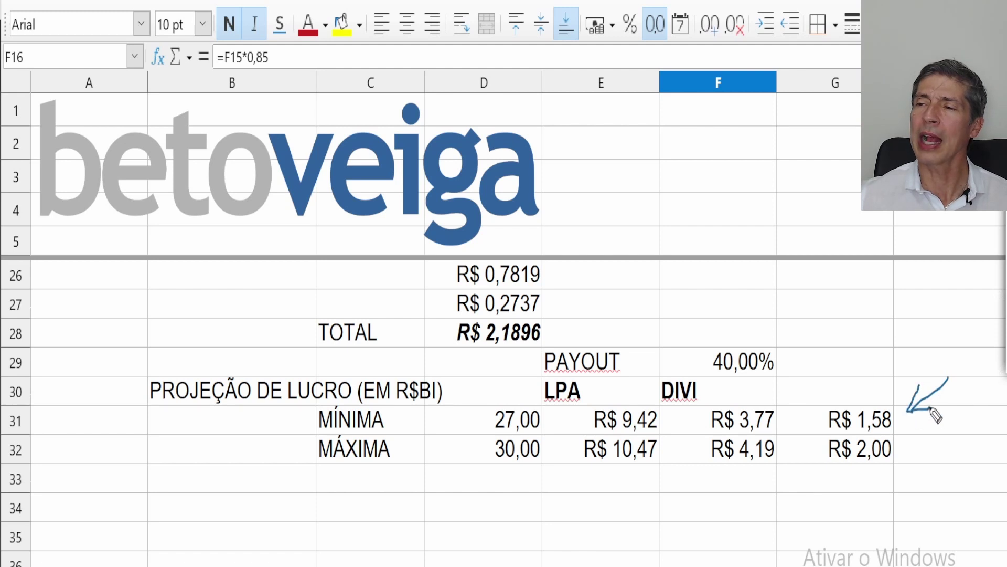
mouse_move(906, 449)
left_mouse_down()
mouse_move(966, 428)
mouse_move(906, 448)
mouse_move(929, 470)
left_mouse_up()
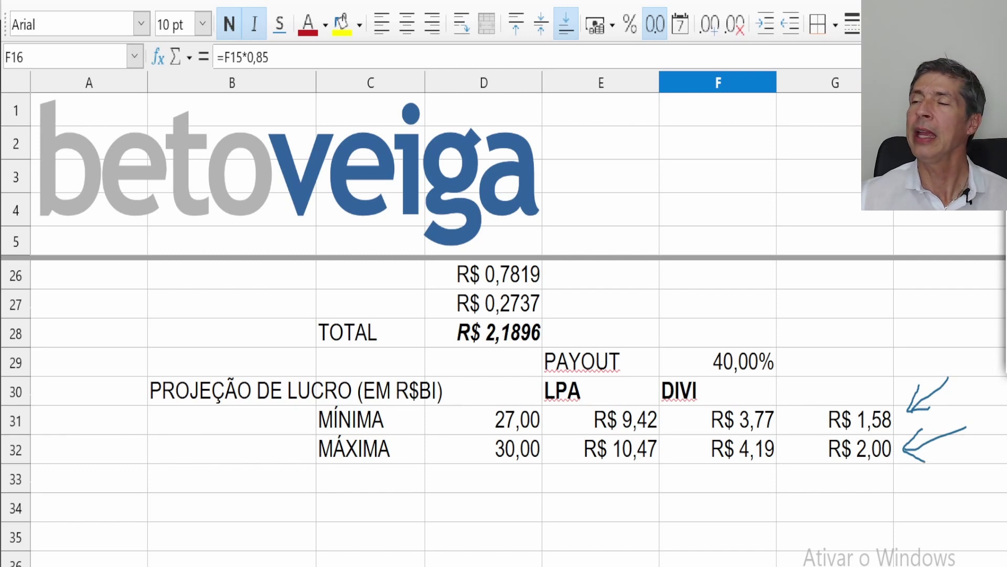
key("Escape")
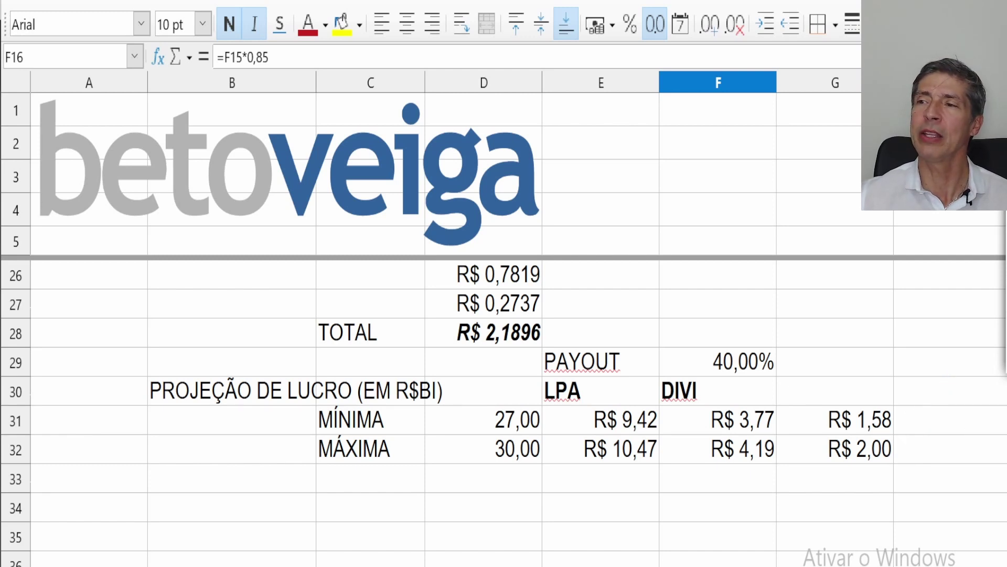